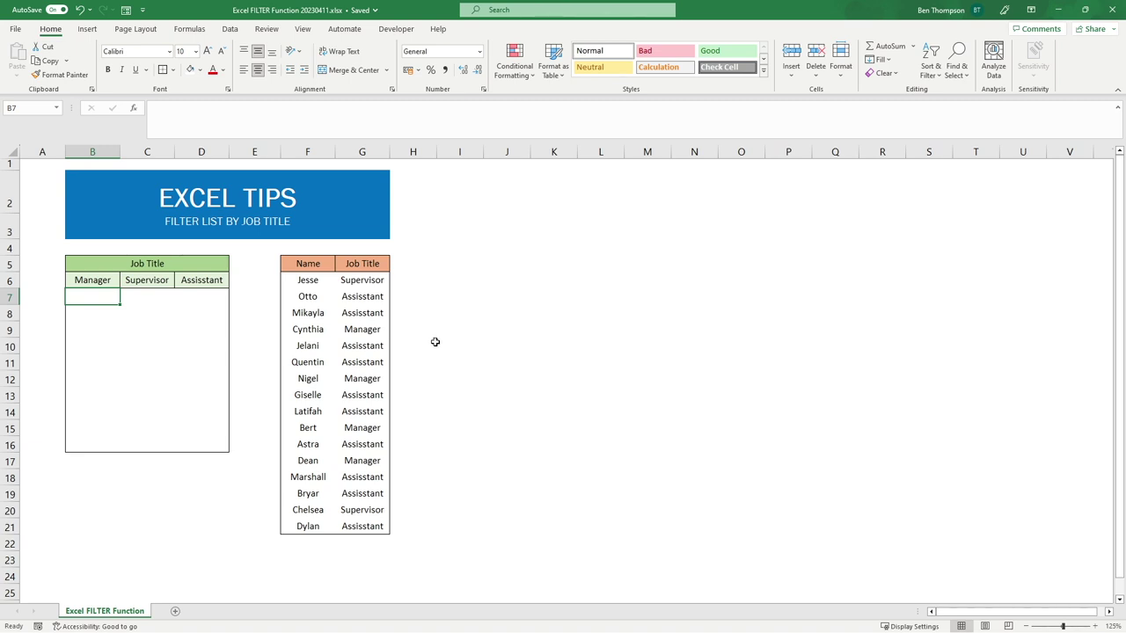
Examine the Job Title column of the name list and the empty result columns of the table in B7:D16
click(373, 280)
drag(370, 262, 370, 324)
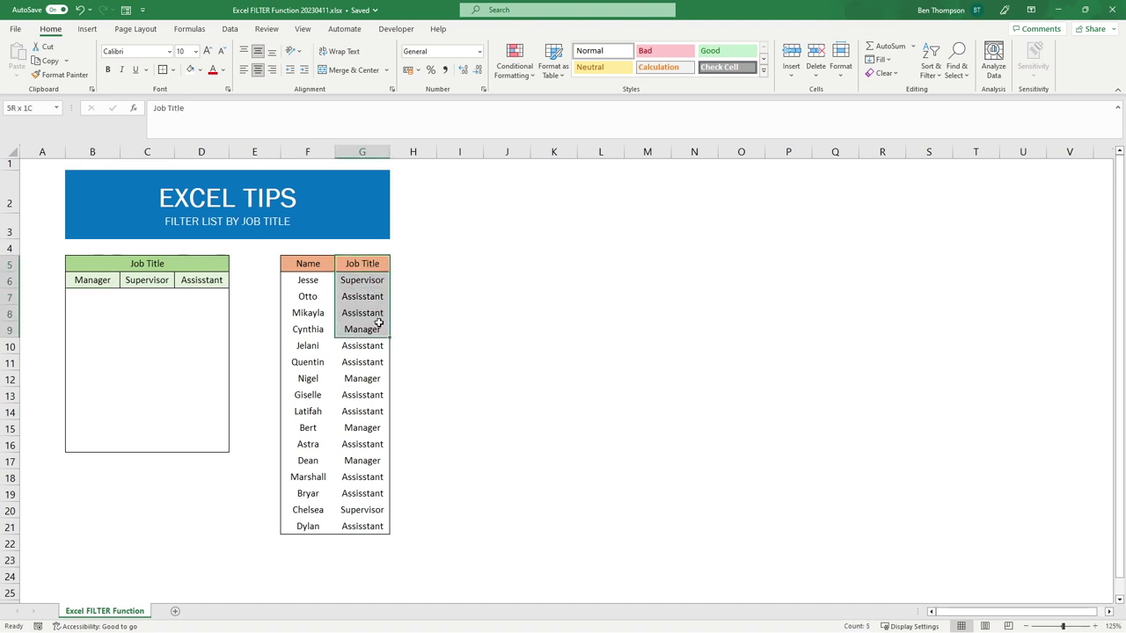
click(158, 346)
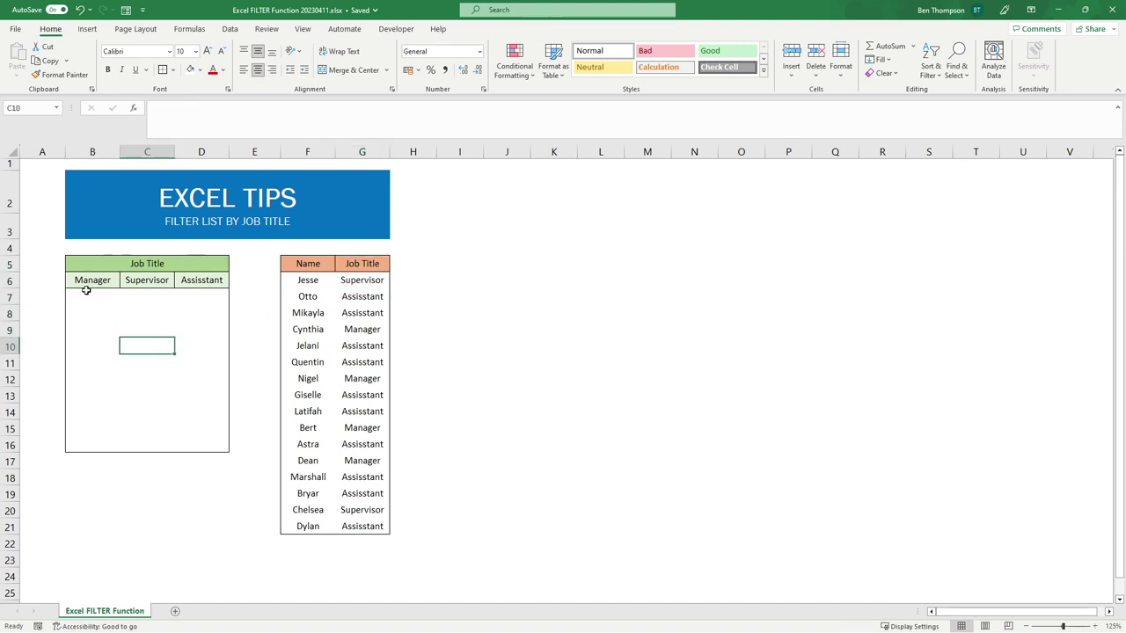
drag(83, 295, 196, 364)
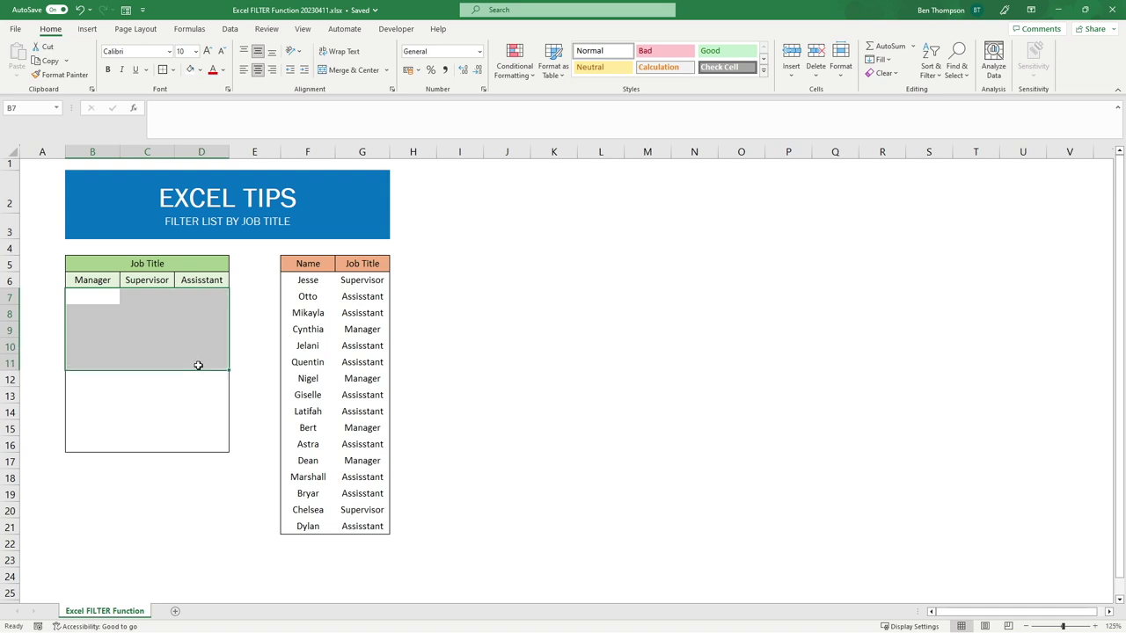
drag(101, 297, 103, 392)
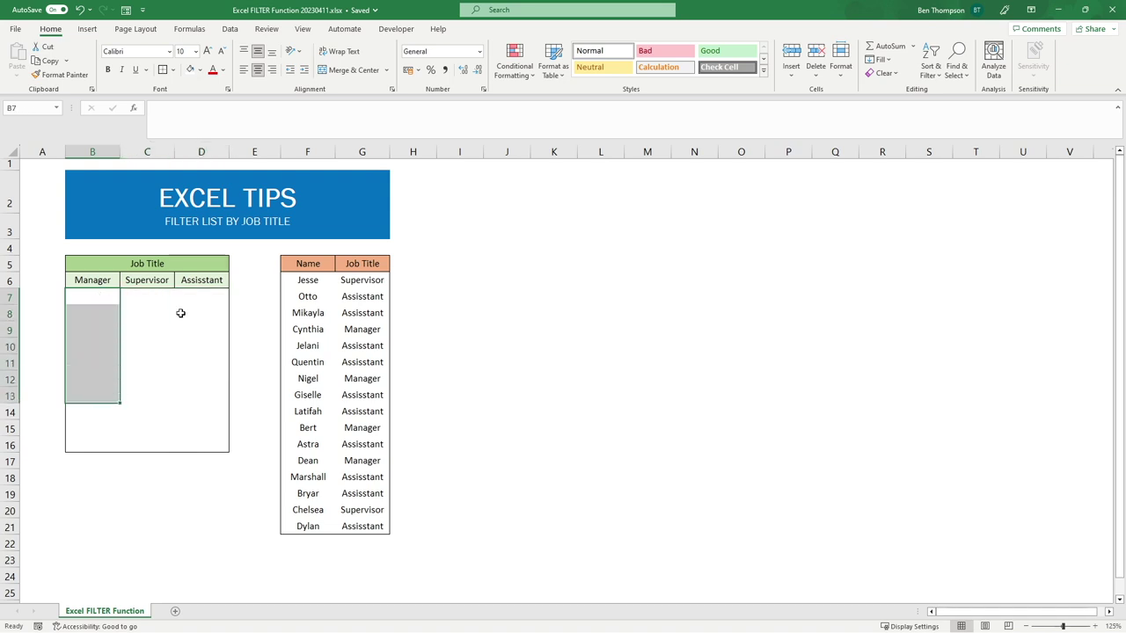
drag(158, 294, 158, 364)
drag(210, 295, 211, 409)
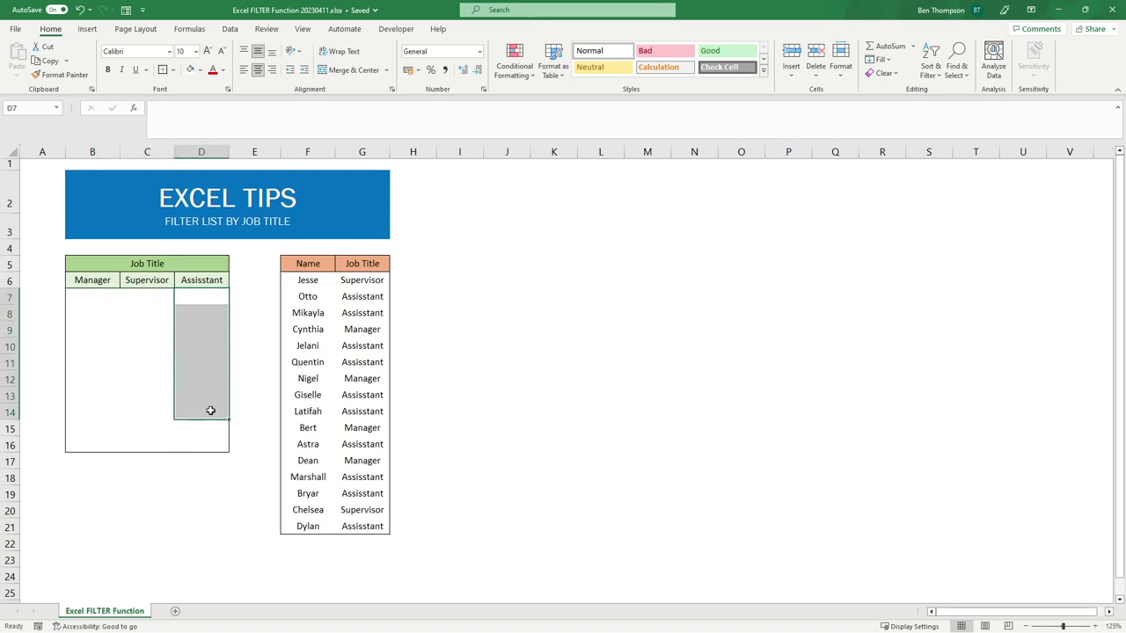
click(94, 294)
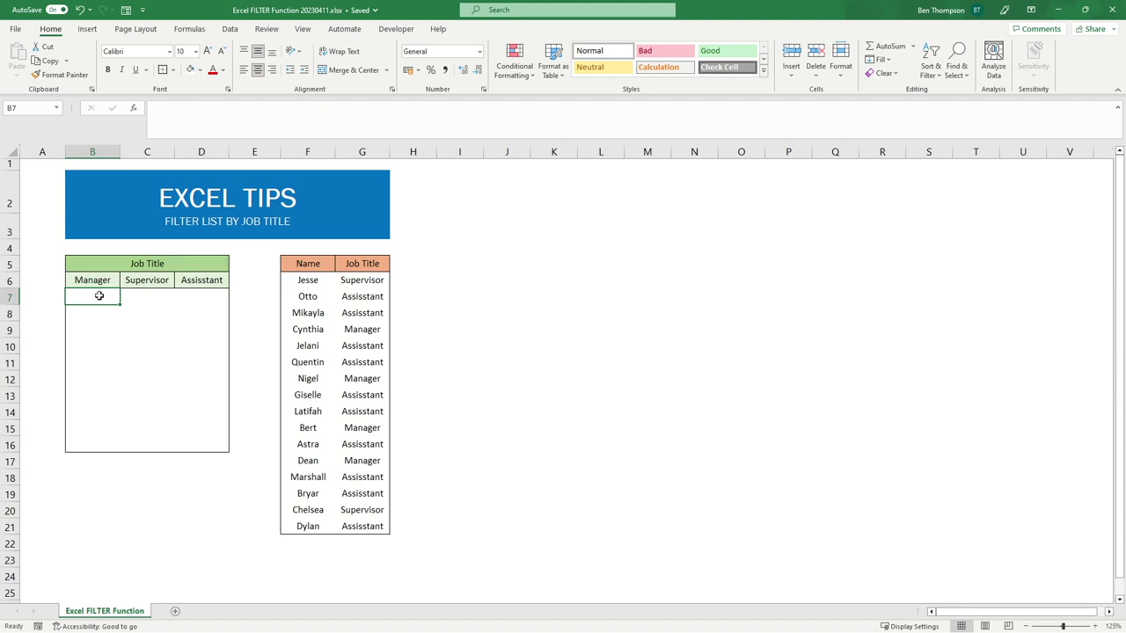
Copy the managers' names from F9, F12 and F17 one by one into cells B7, B8 and B9 of the Manager column
click(327, 331)
key(ctrl+c)
click(103, 299)
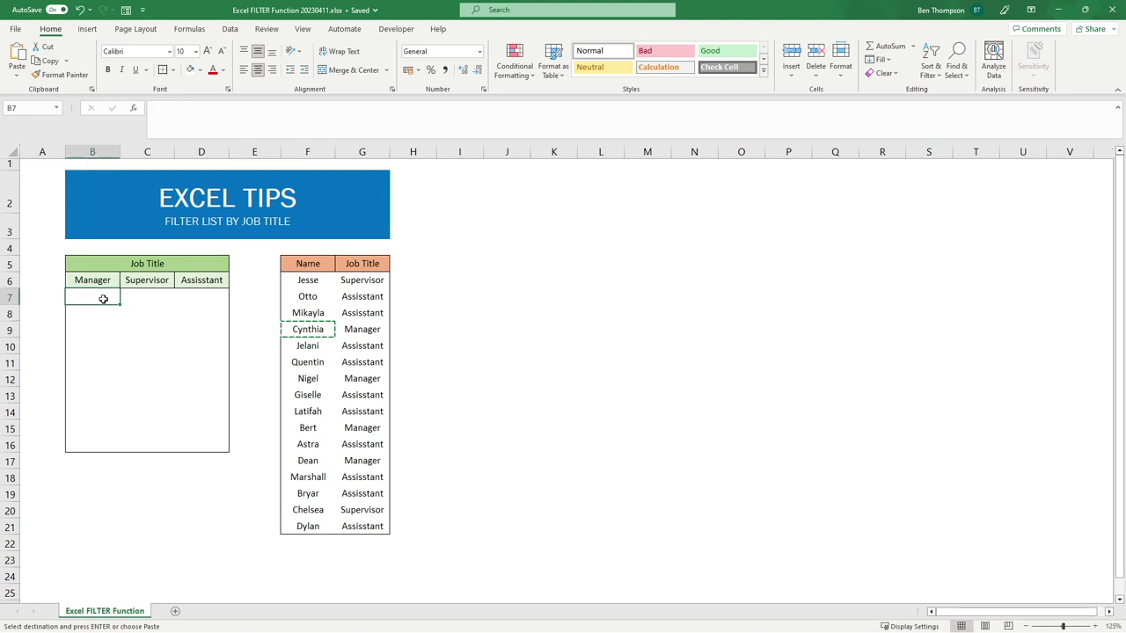
key(ctrl+v)
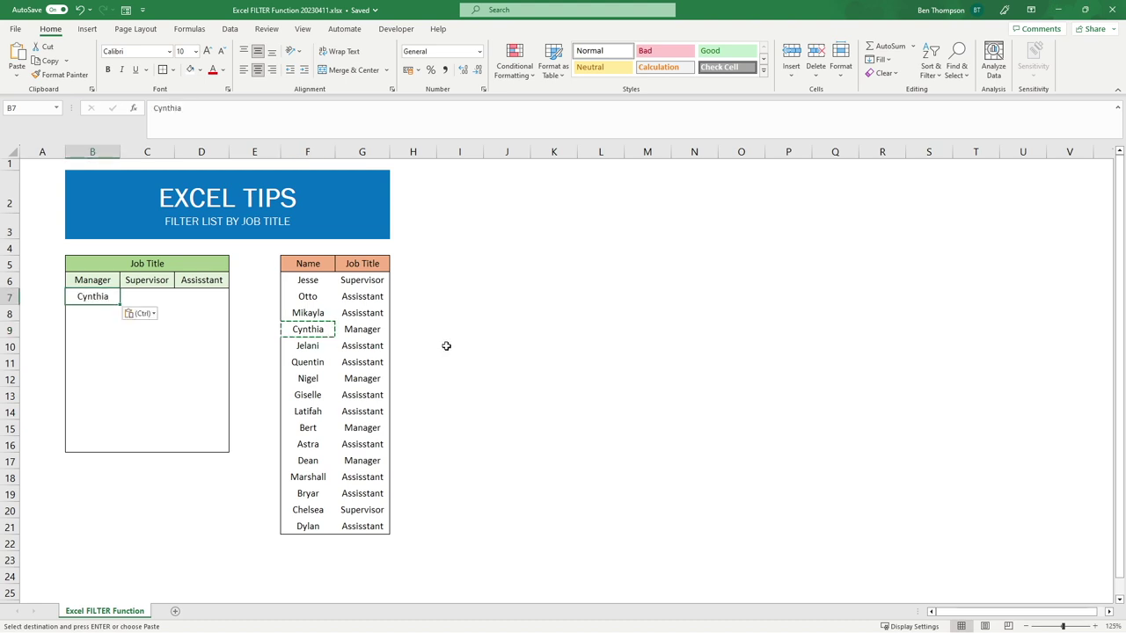
click(304, 379)
key(ctrl+c)
click(91, 317)
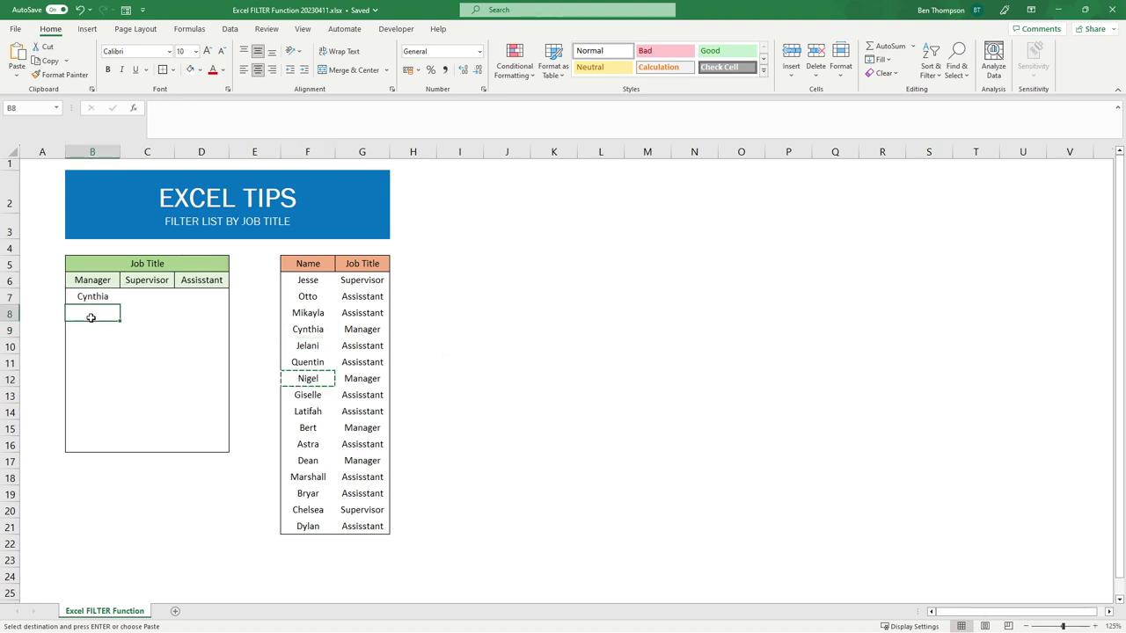
key(ctrl+v)
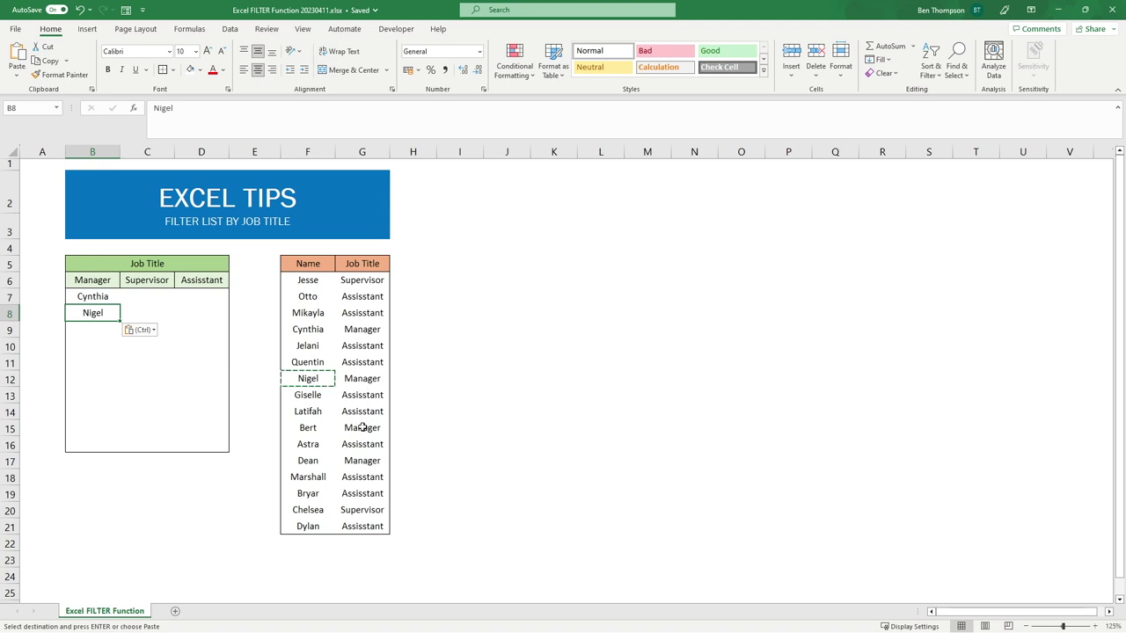
click(305, 459)
key(ctrl+c)
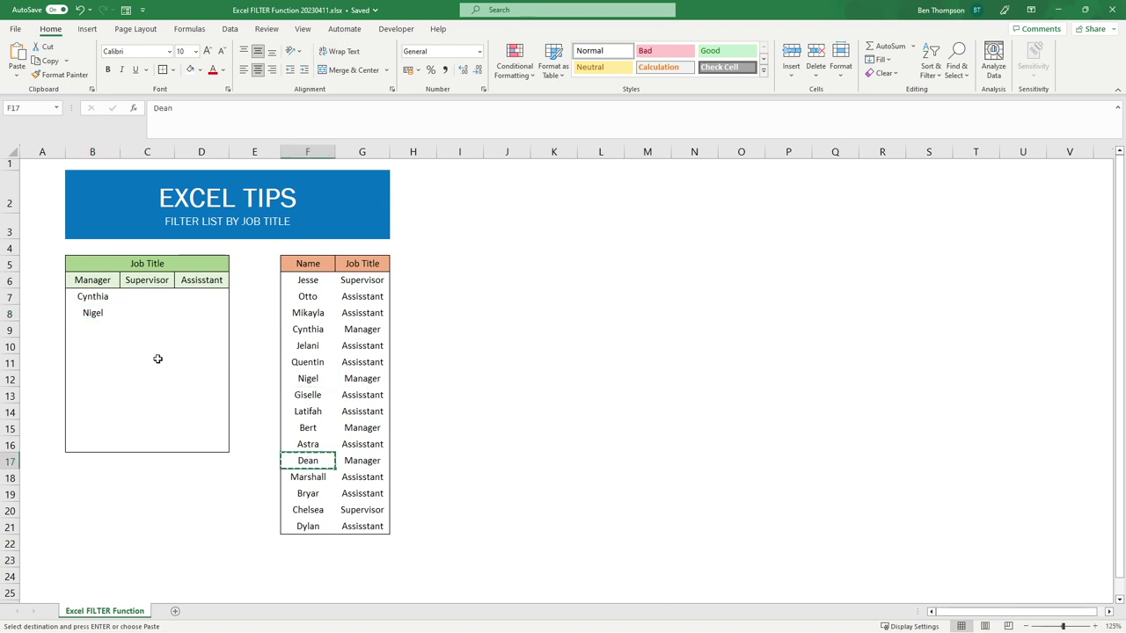
click(108, 325)
key(ctrl+v)
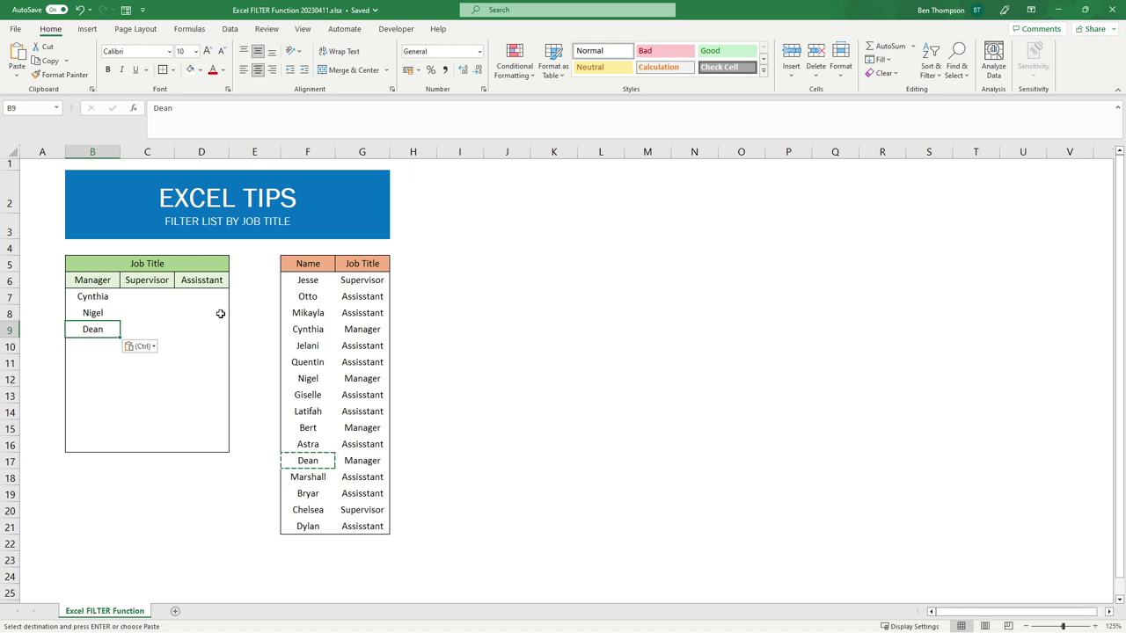
Undo the last paste in B9 and clear the copied names from B8 and B7
key(ctrl+z)
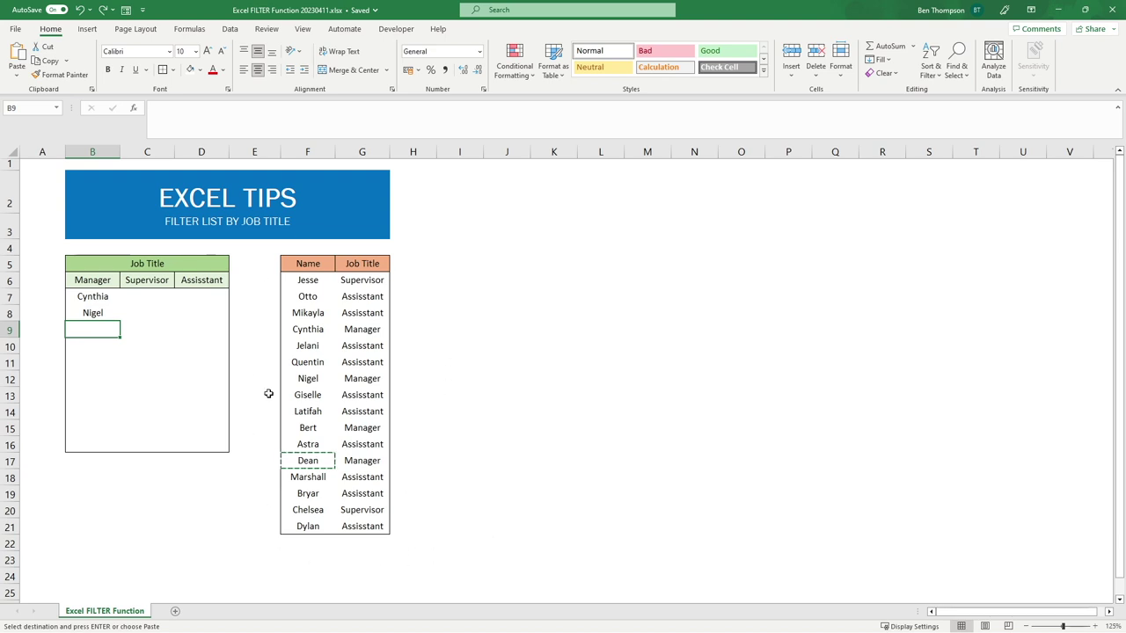
click(103, 312)
key(Delete)
click(103, 295)
key(Delete)
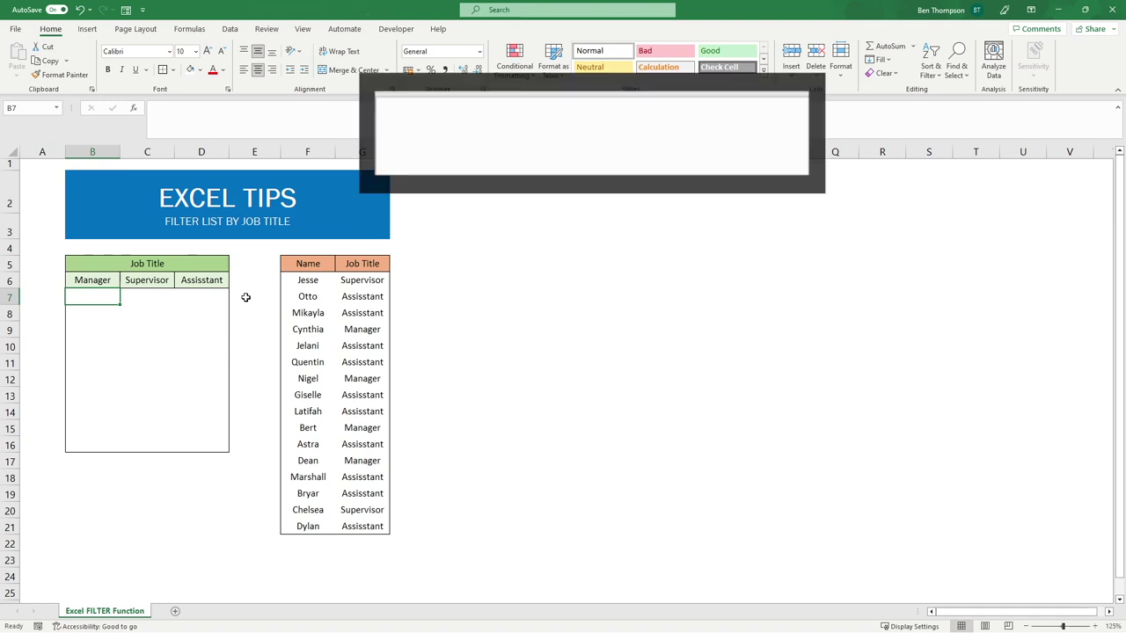
Start a FILTER formula in B7 with the absolute name range $F$6:$F$21 as its array
text(=)
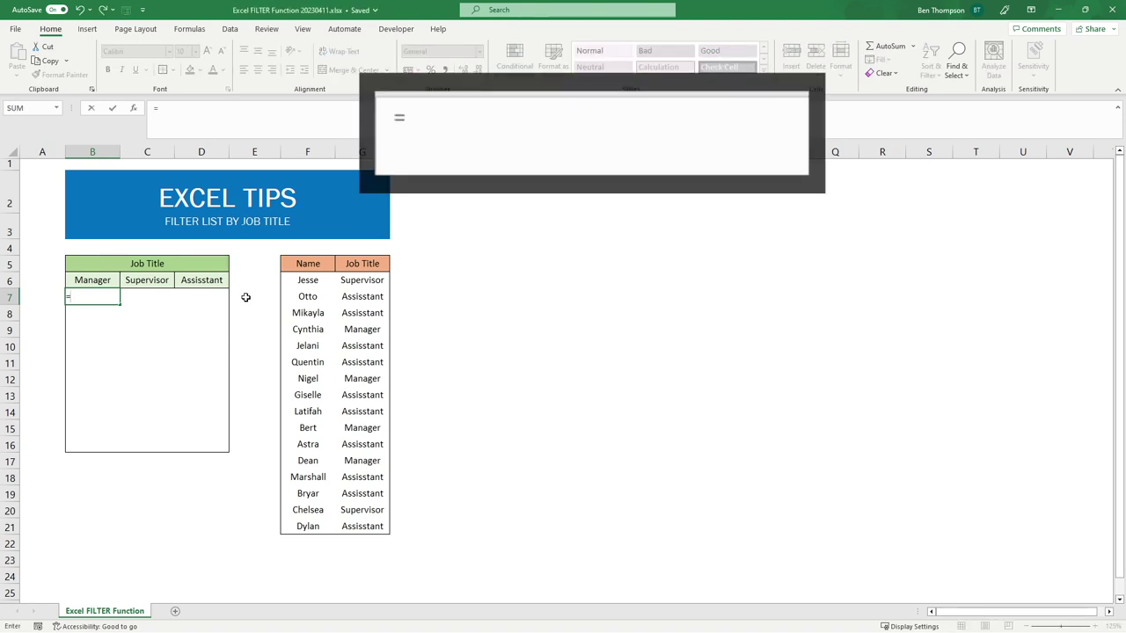
text(FILTER)
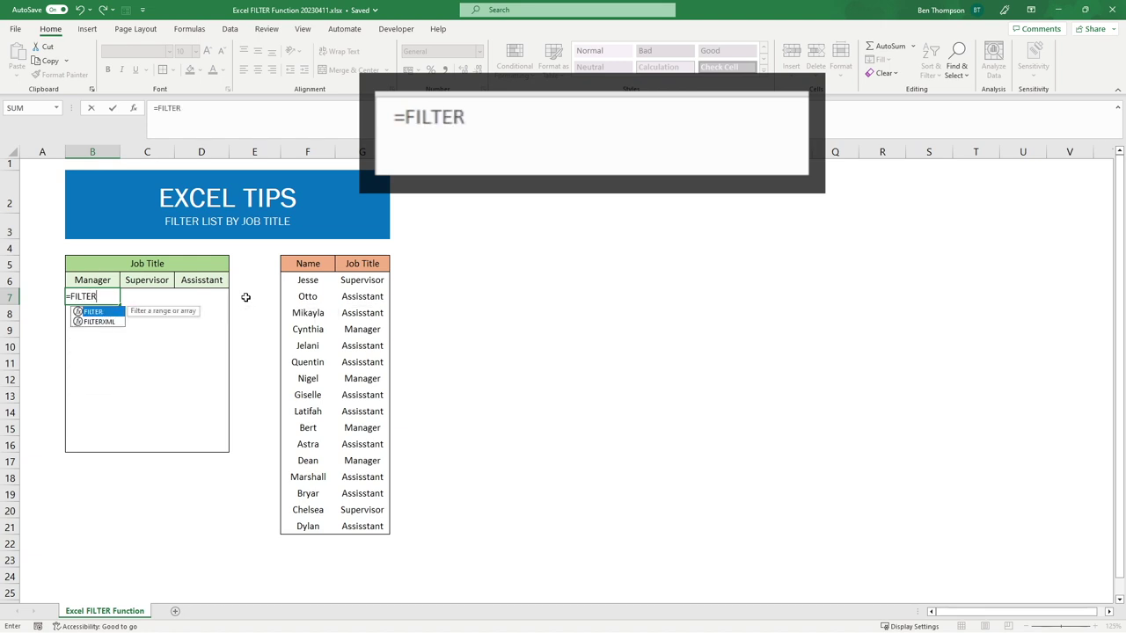
text(()
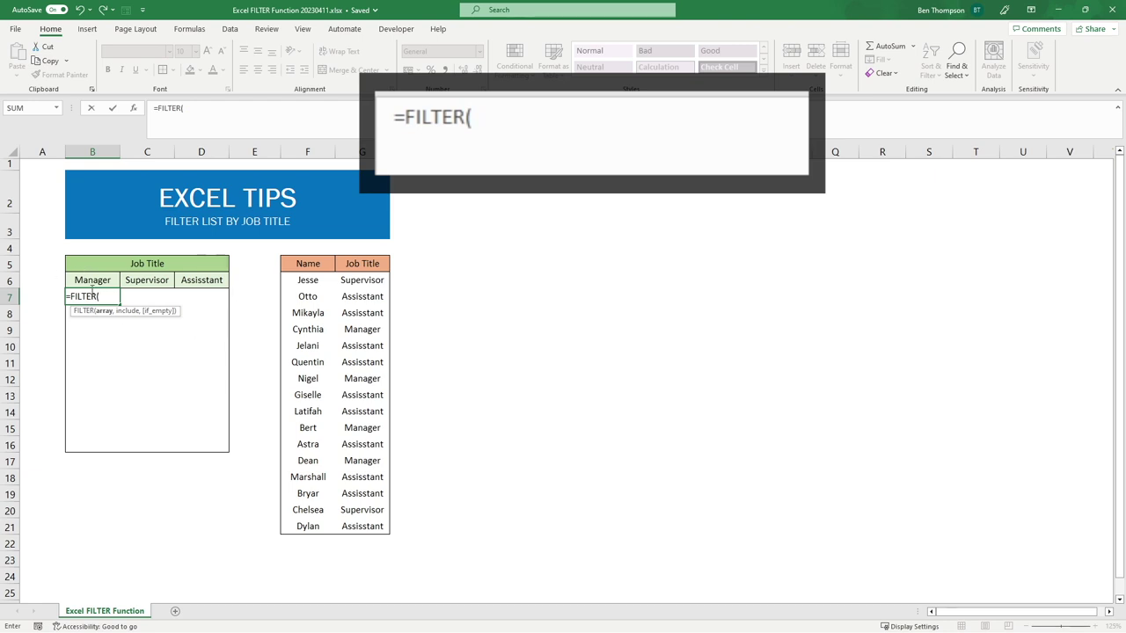
drag(312, 279, 301, 526)
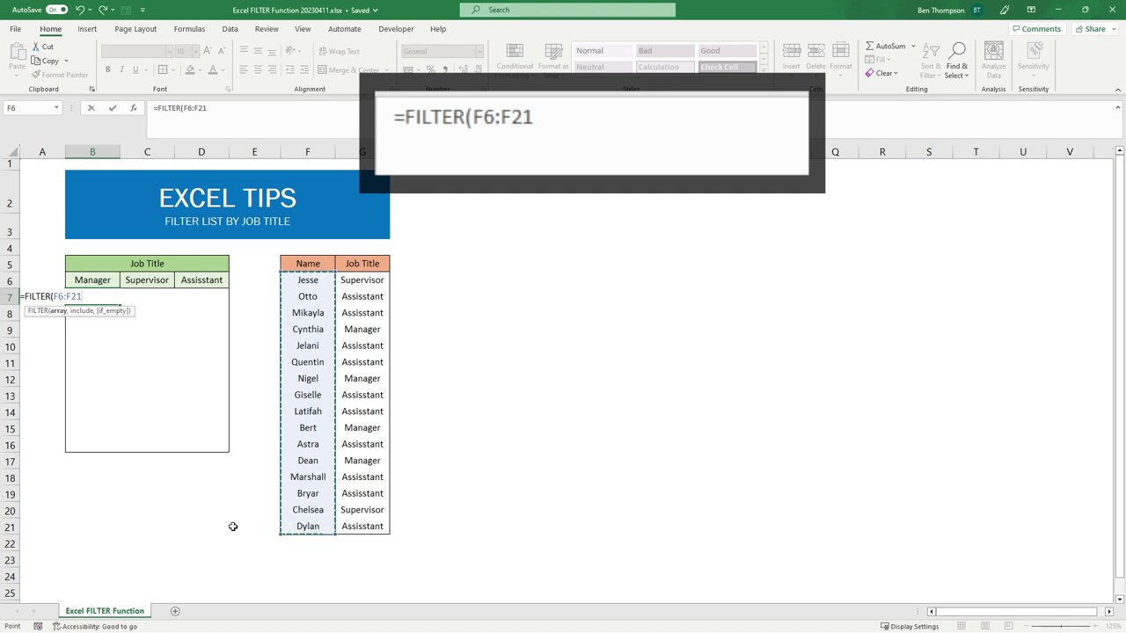
key(F4)
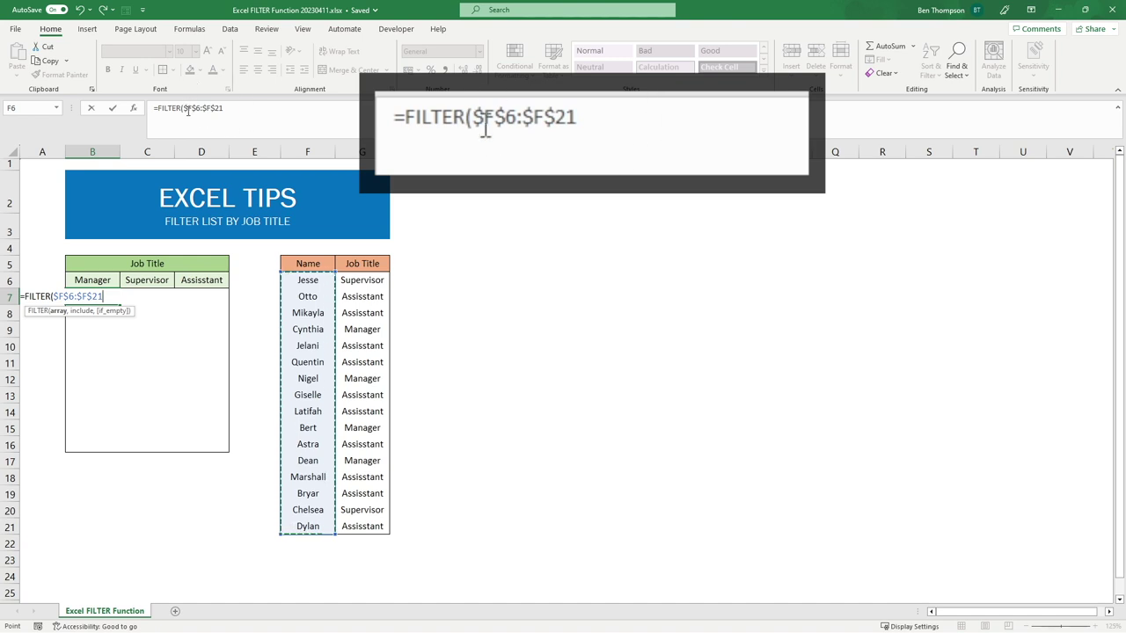
Complete the FILTER formula in B7 with the include condition $G$6:$G$21=B6 and enter it
click(641, 122)
text(,)
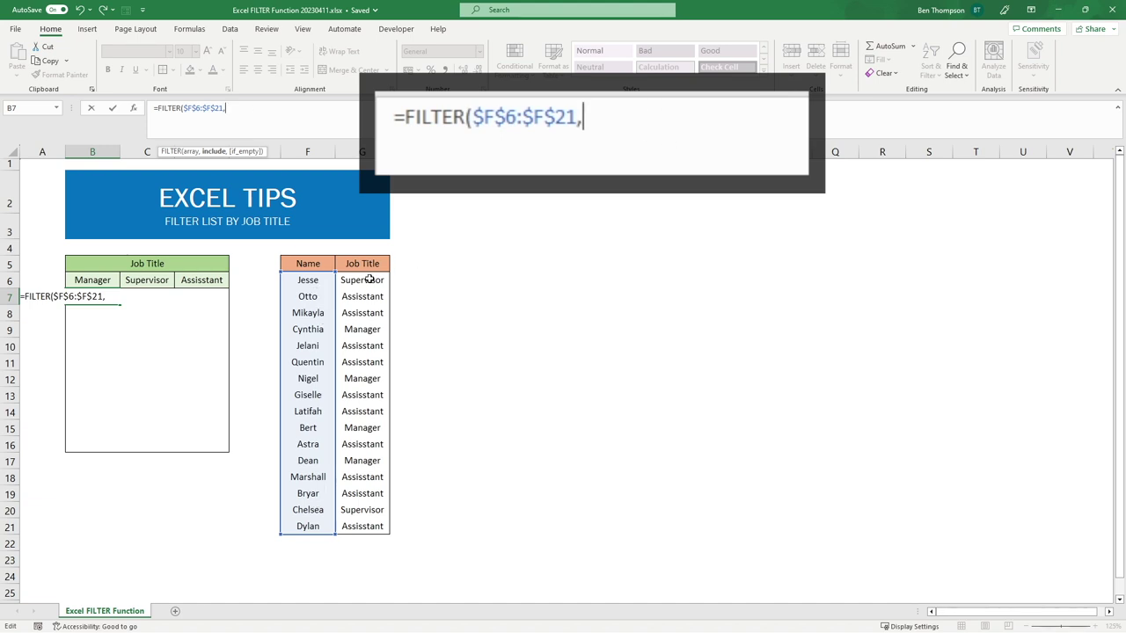
drag(372, 282, 363, 528)
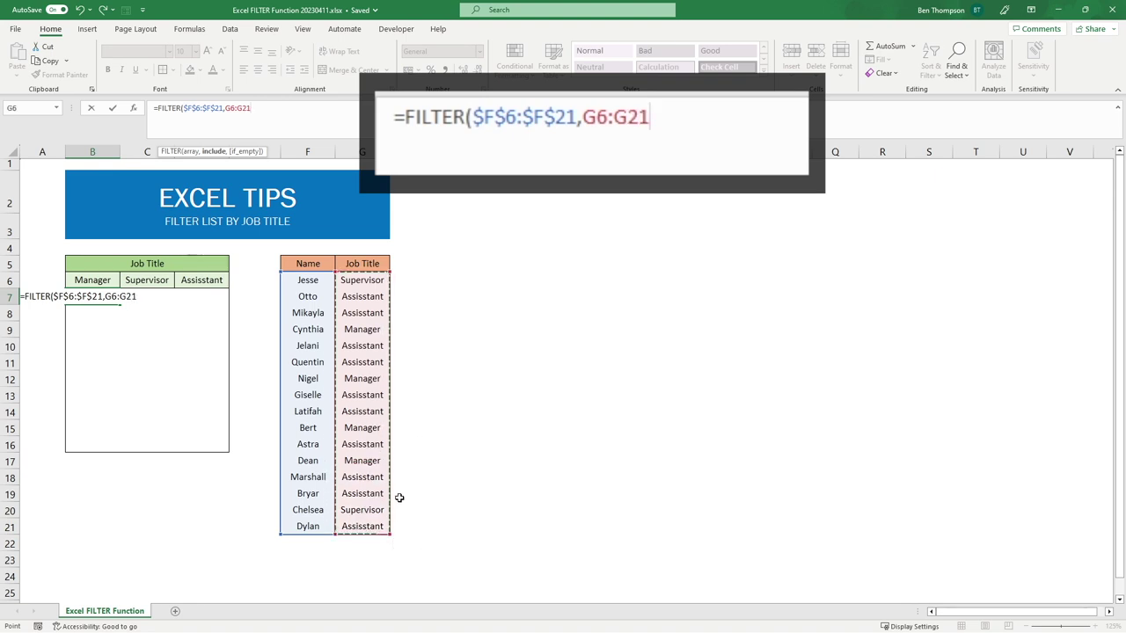
key(F4)
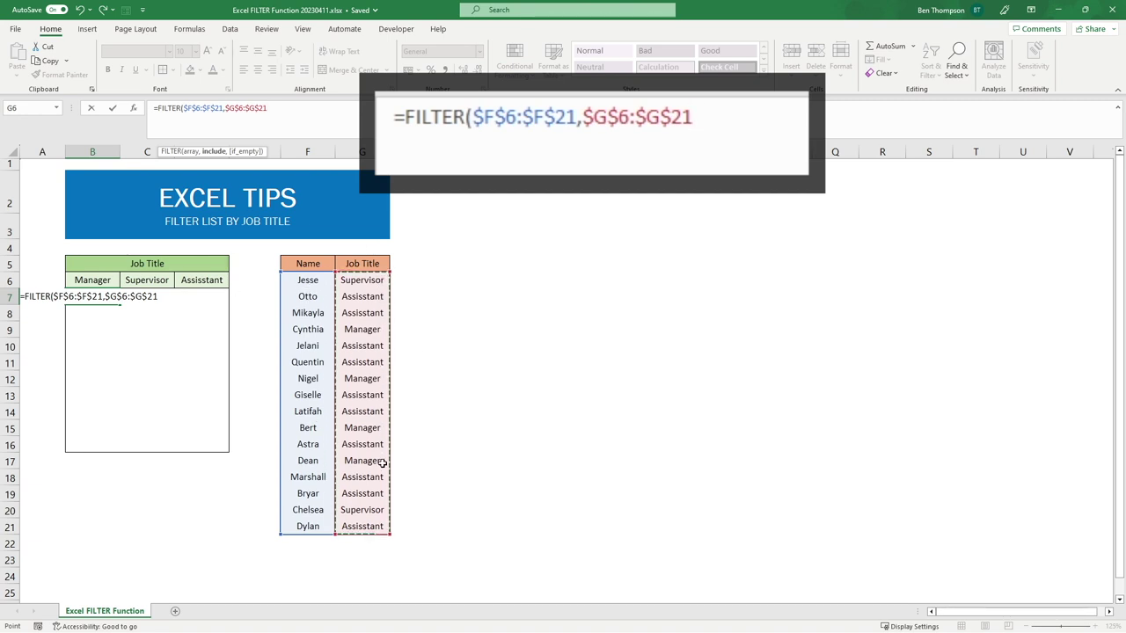
text(=)
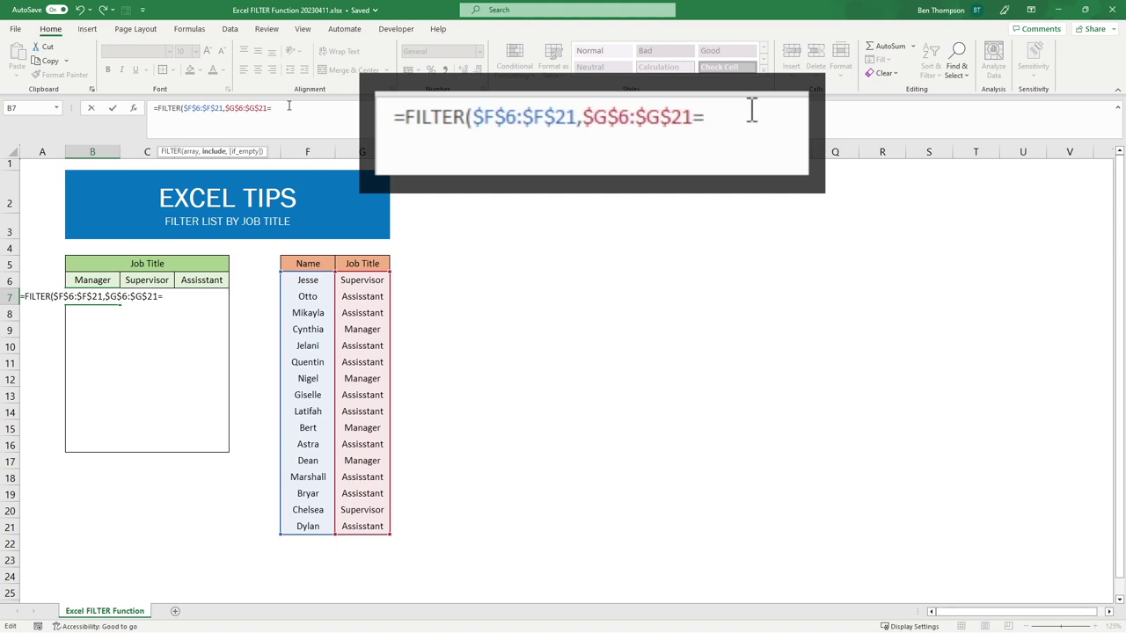
click(99, 279)
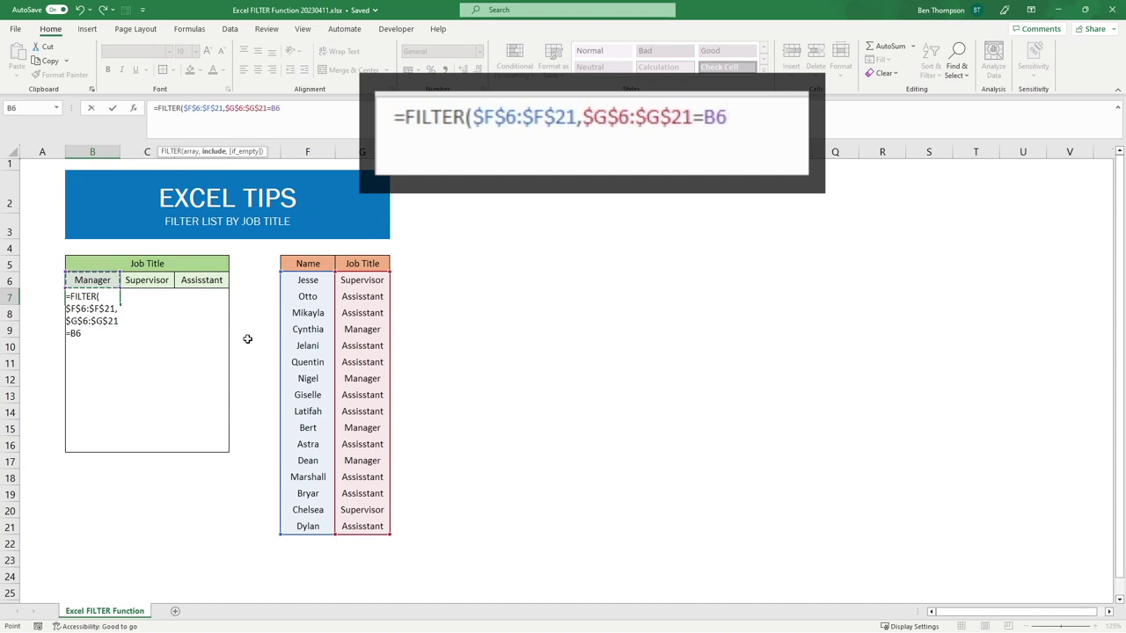
text())
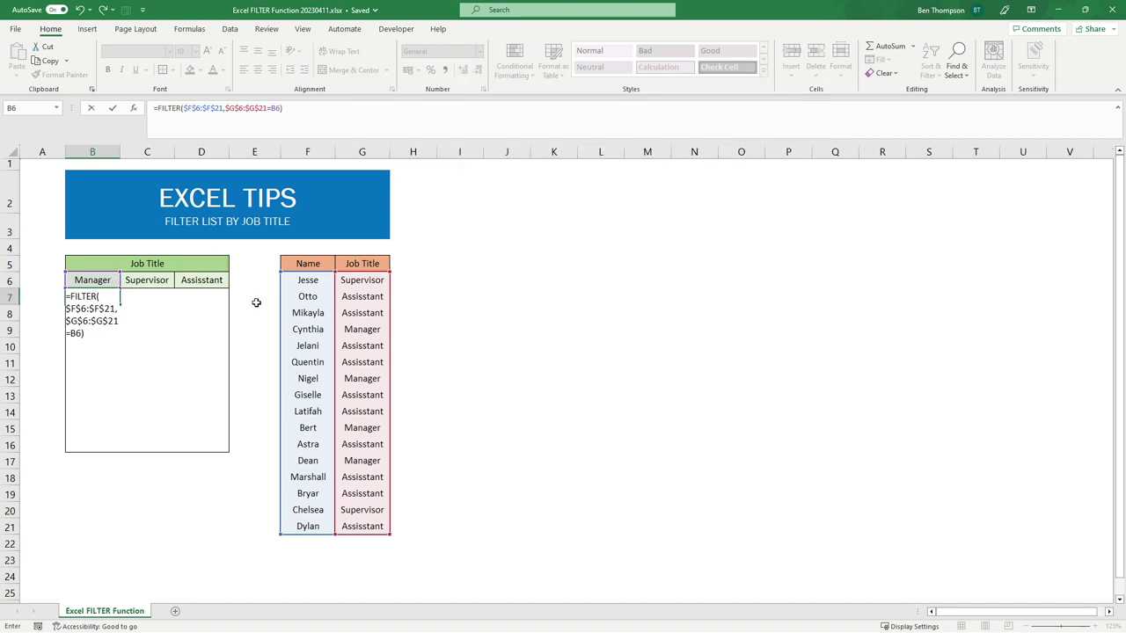
key(Return)
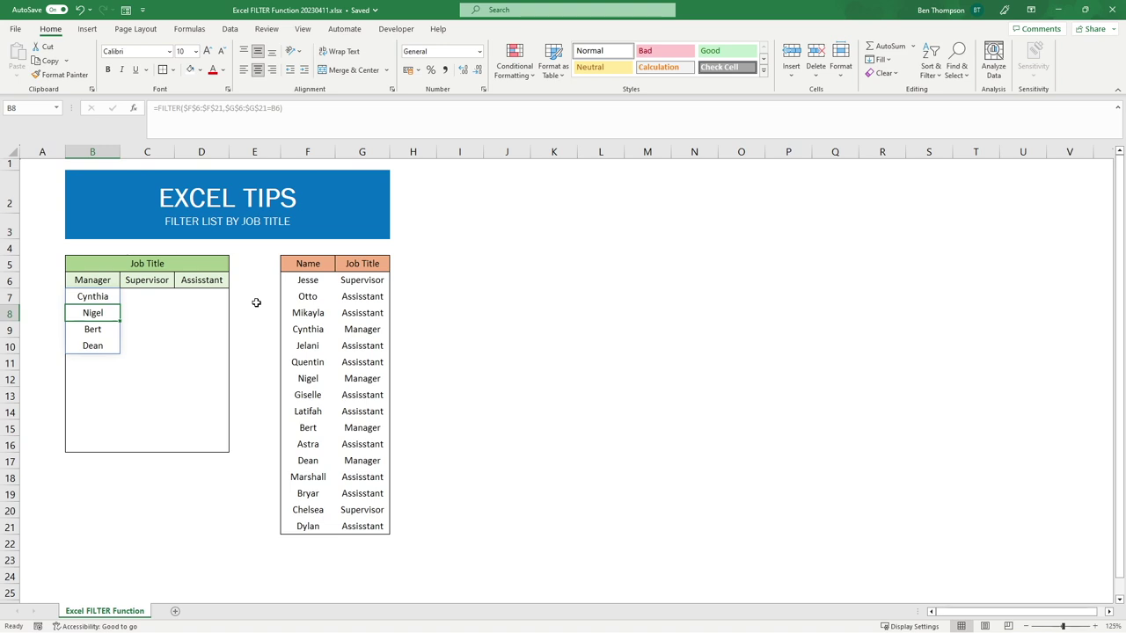
click(130, 296)
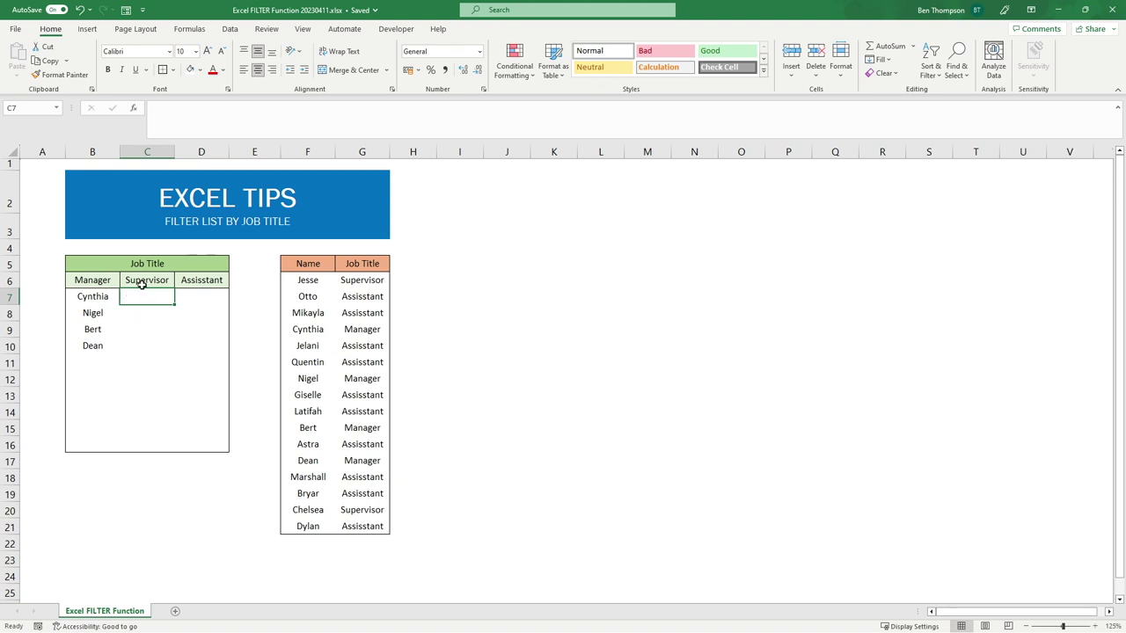
click(203, 298)
click(100, 295)
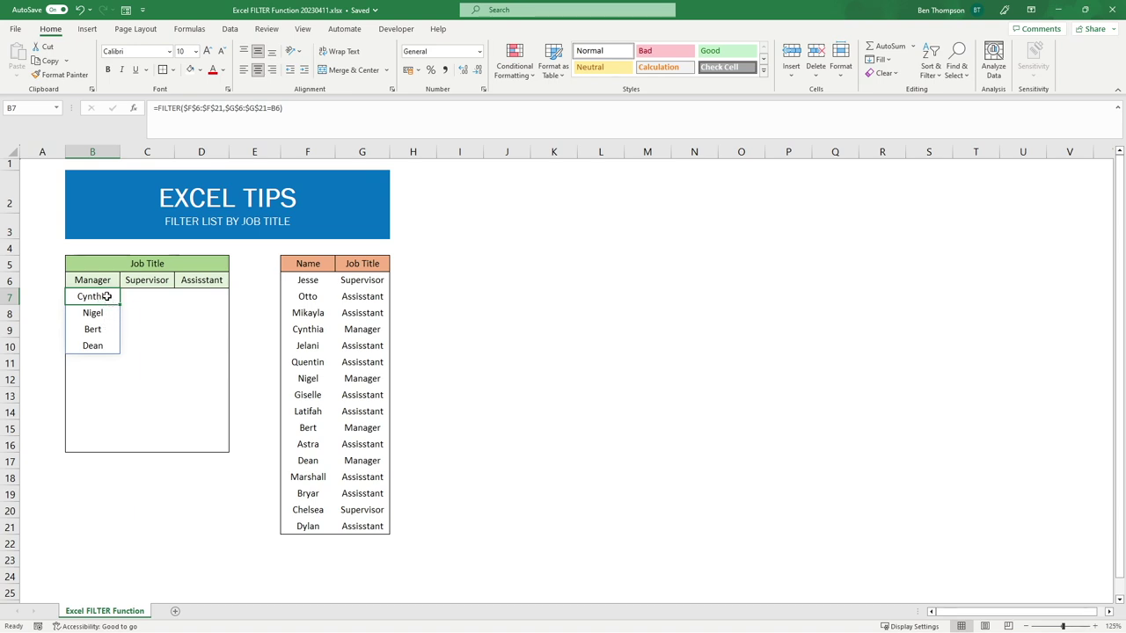
click(102, 311)
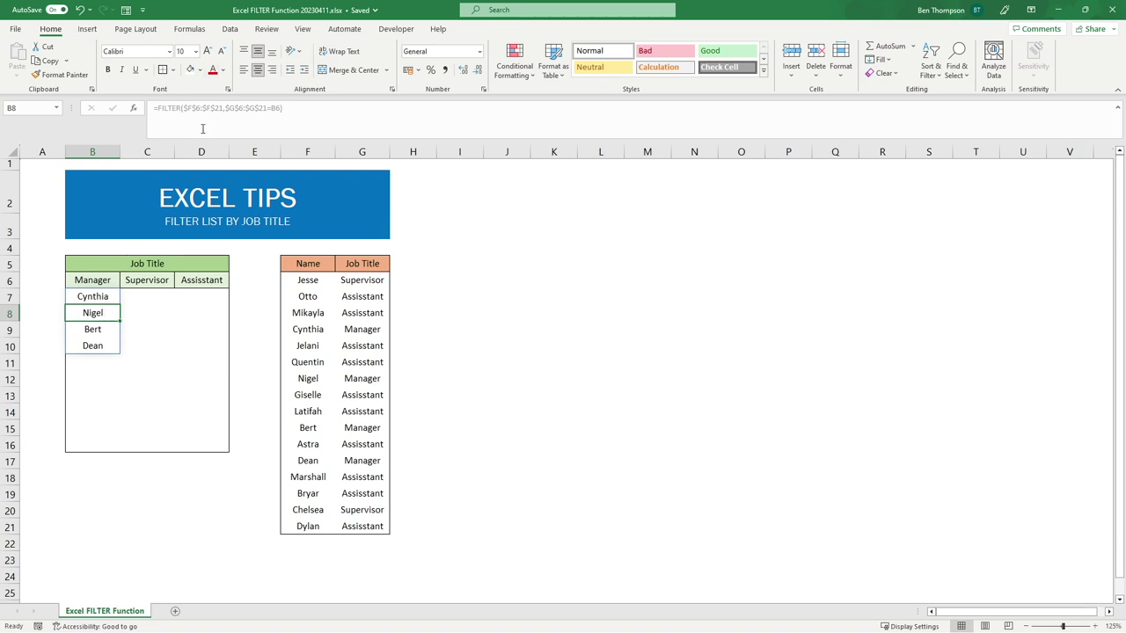
Fill the FILTER formula from B7 across to D7, using Fill Without Formatting to keep the table borders
click(90, 295)
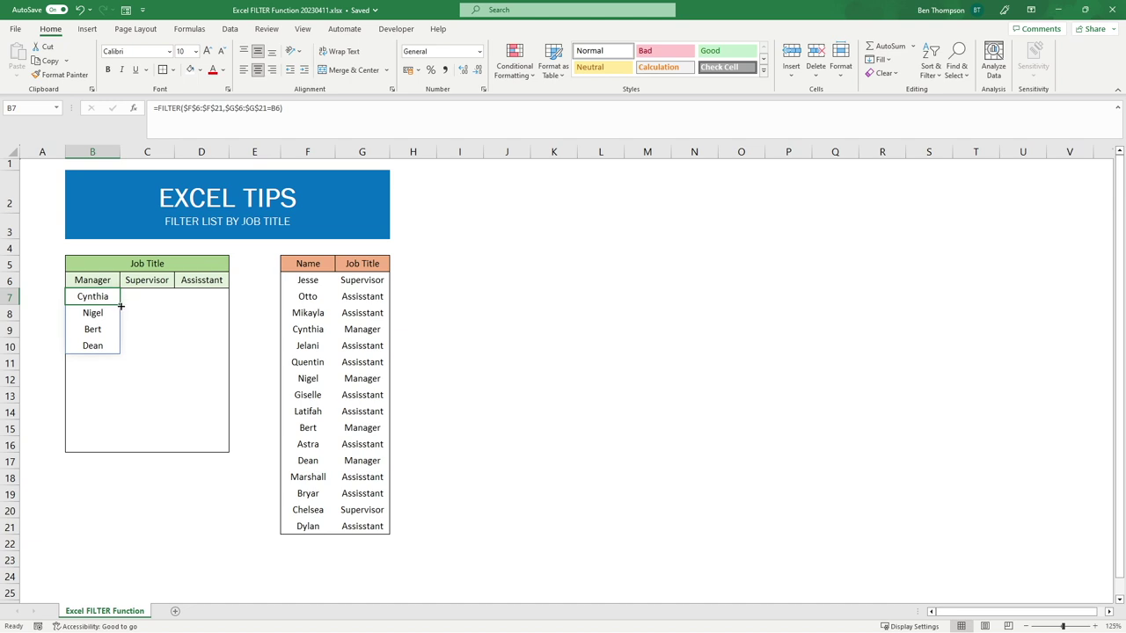
drag(121, 304, 216, 304)
click(255, 367)
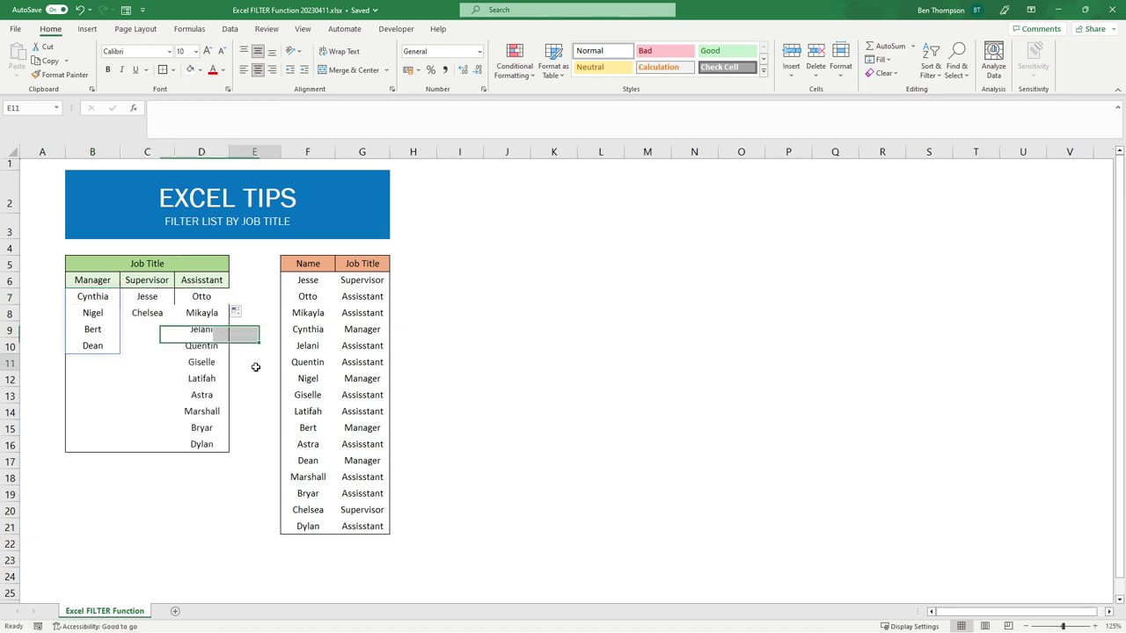
click(240, 314)
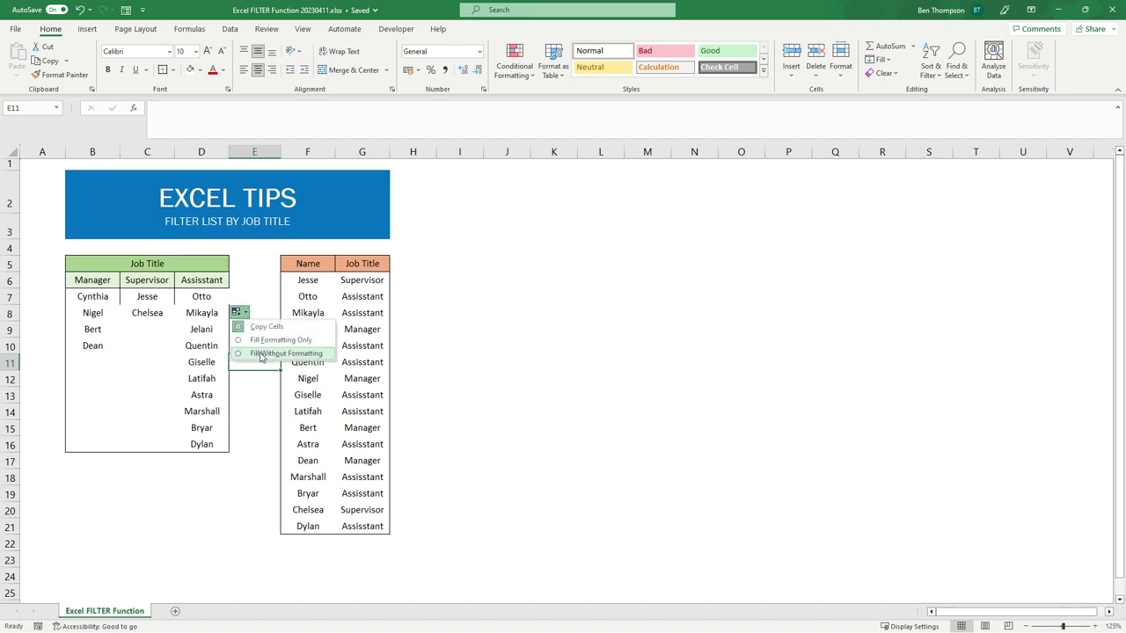
click(257, 352)
click(259, 347)
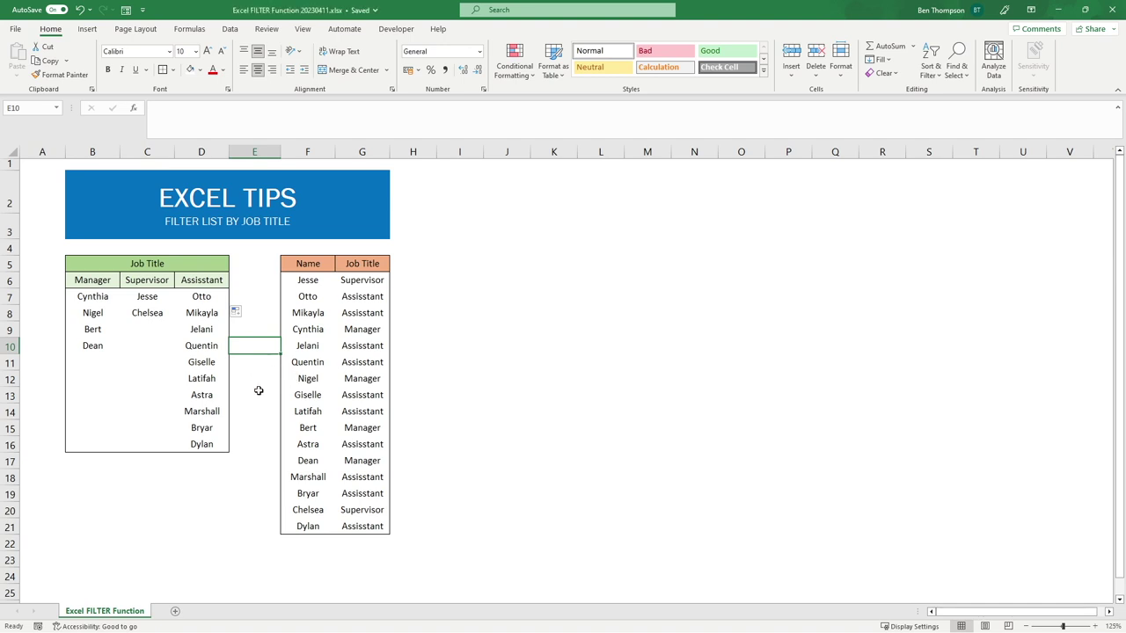
Change the job title in G11 to Supervisor to test whether the filtered name lists update
click(360, 365)
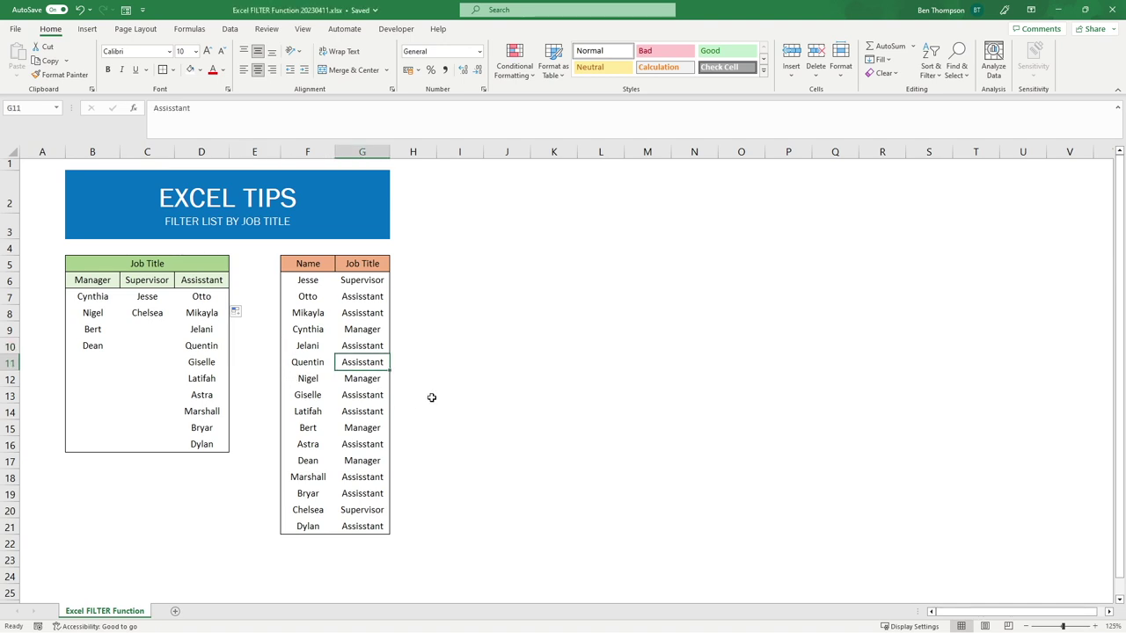
text(S)
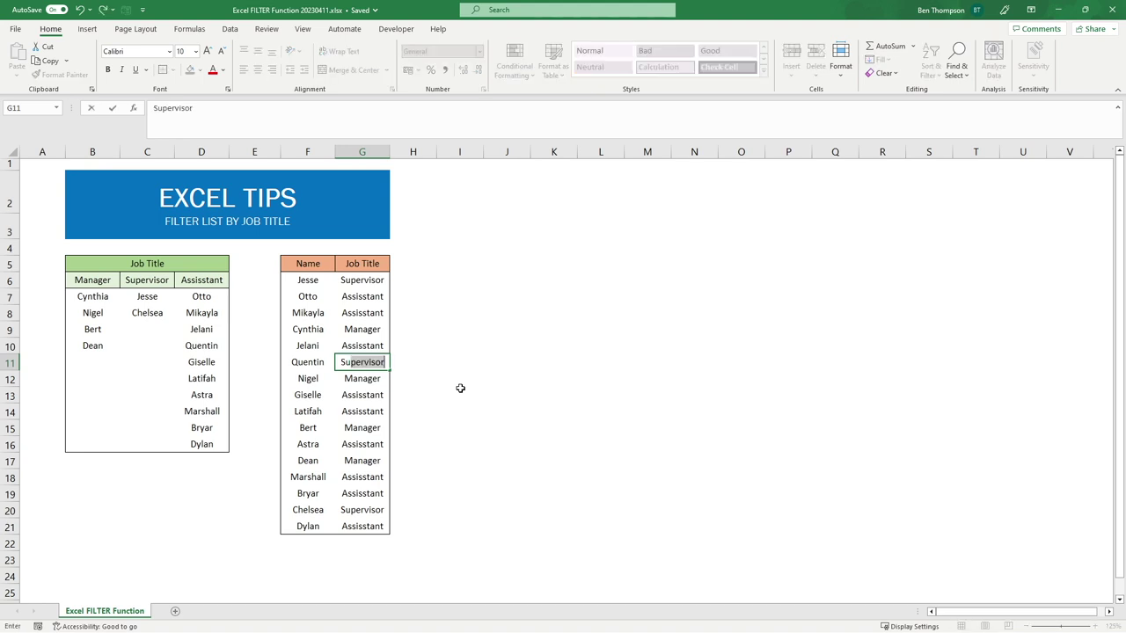
text(upervisor)
key(Return)
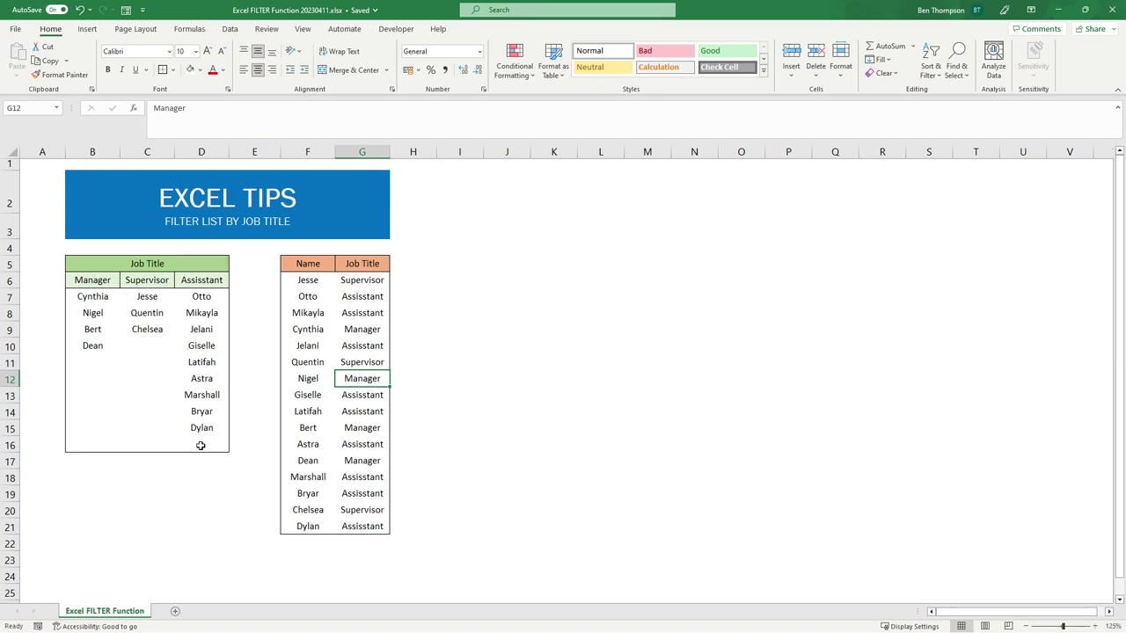
Replace the B6 reference in B7's FILTER formula with the text "Manager" and check the entered formula
click(114, 299)
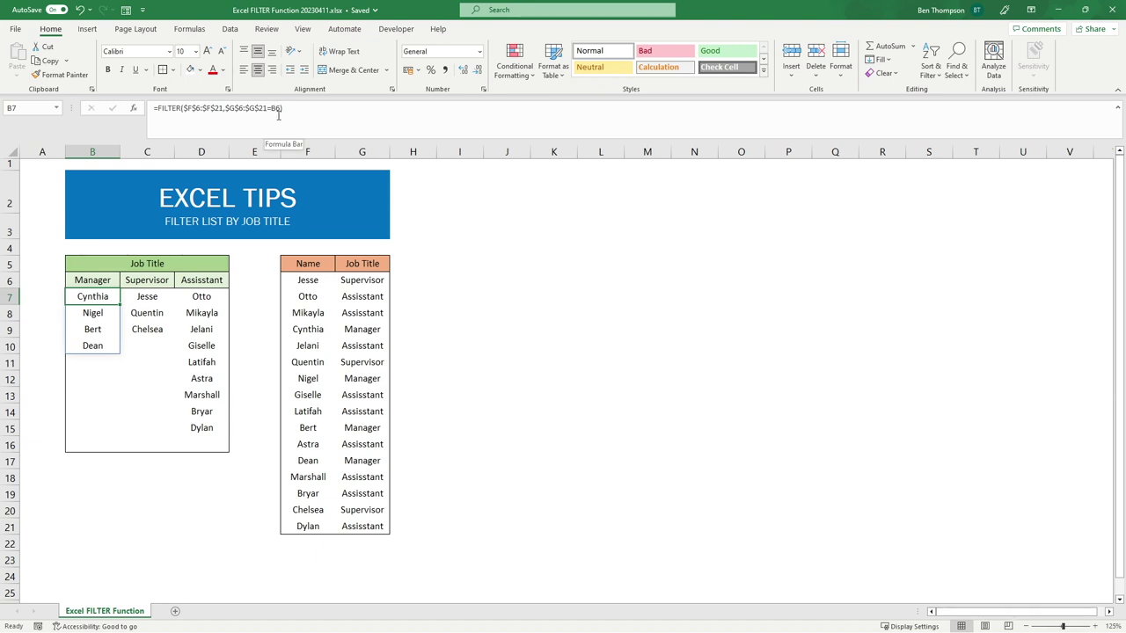
double_click(276, 108)
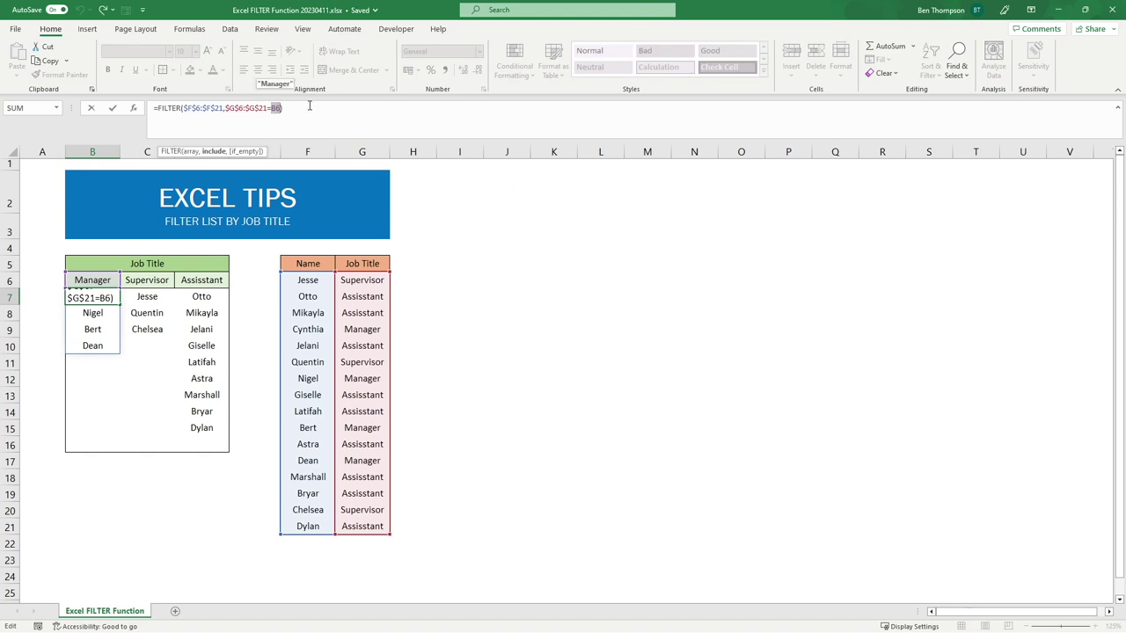
text(")
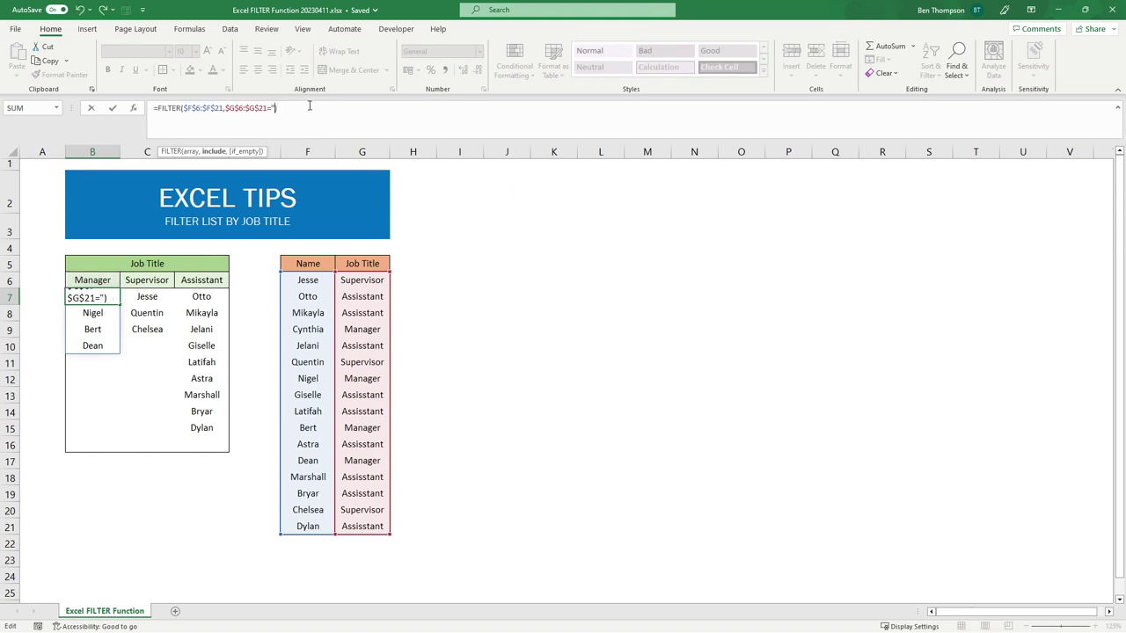
text(Manager")
key(Return)
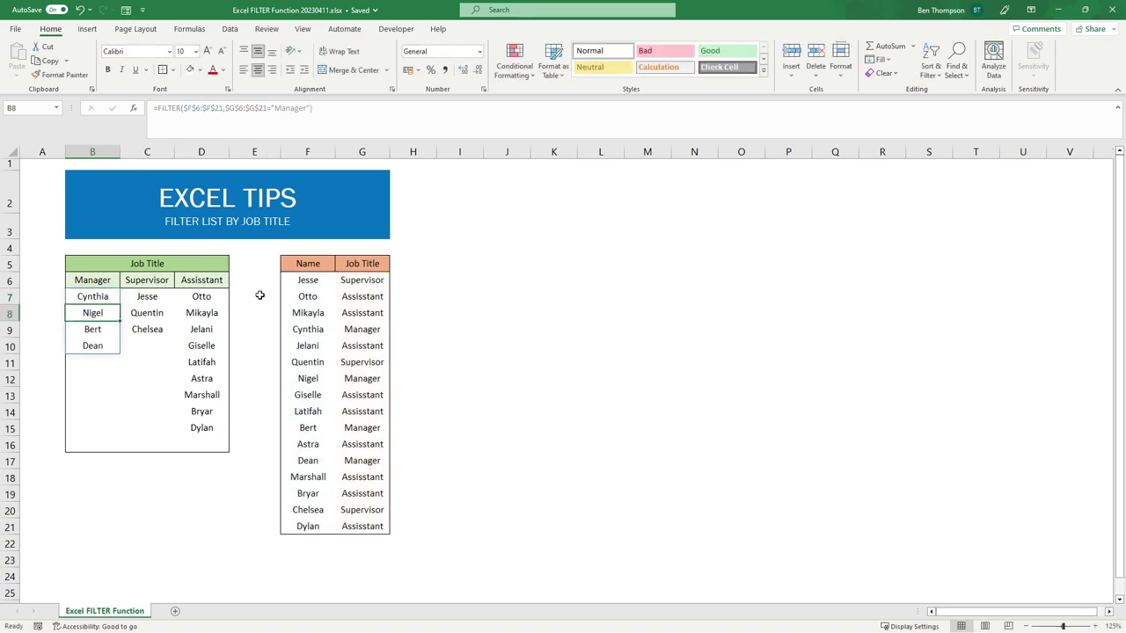
click(103, 296)
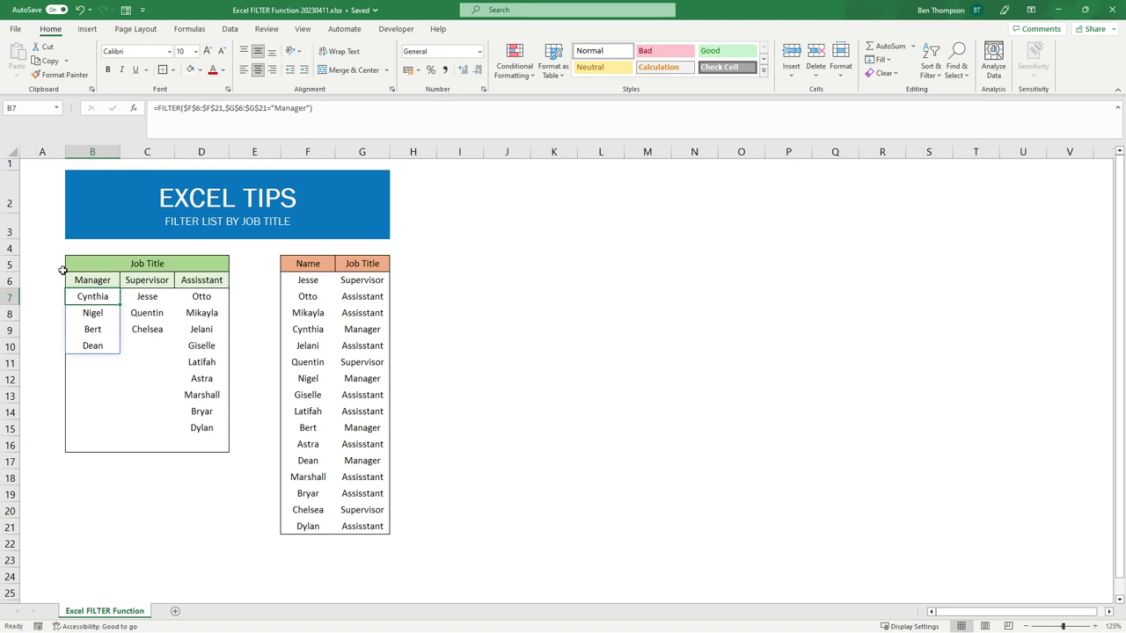
Clear the Manager heading in B6 to test the hardcoded formula in B7, and undo the deletion
click(93, 280)
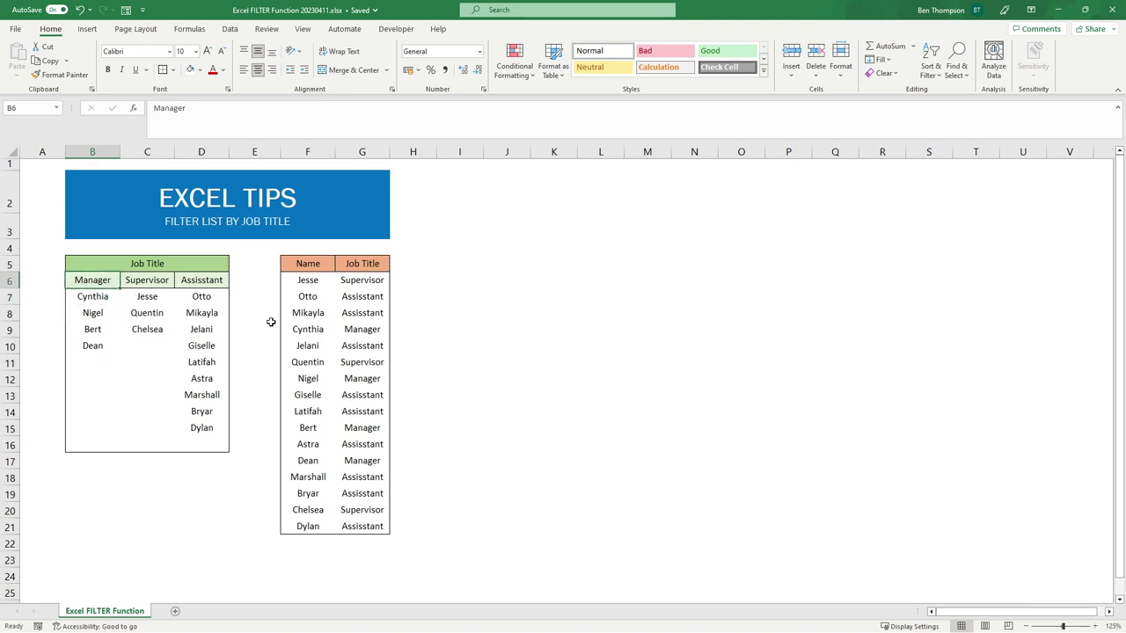
key(Delete)
click(102, 296)
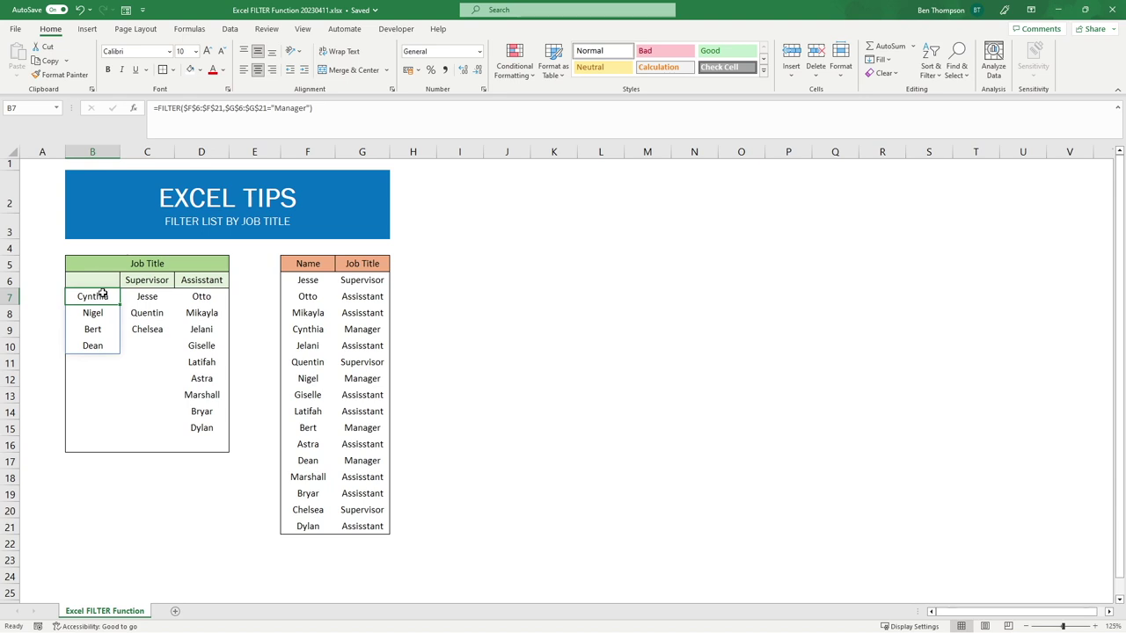
key(ctrl+z)
click(260, 316)
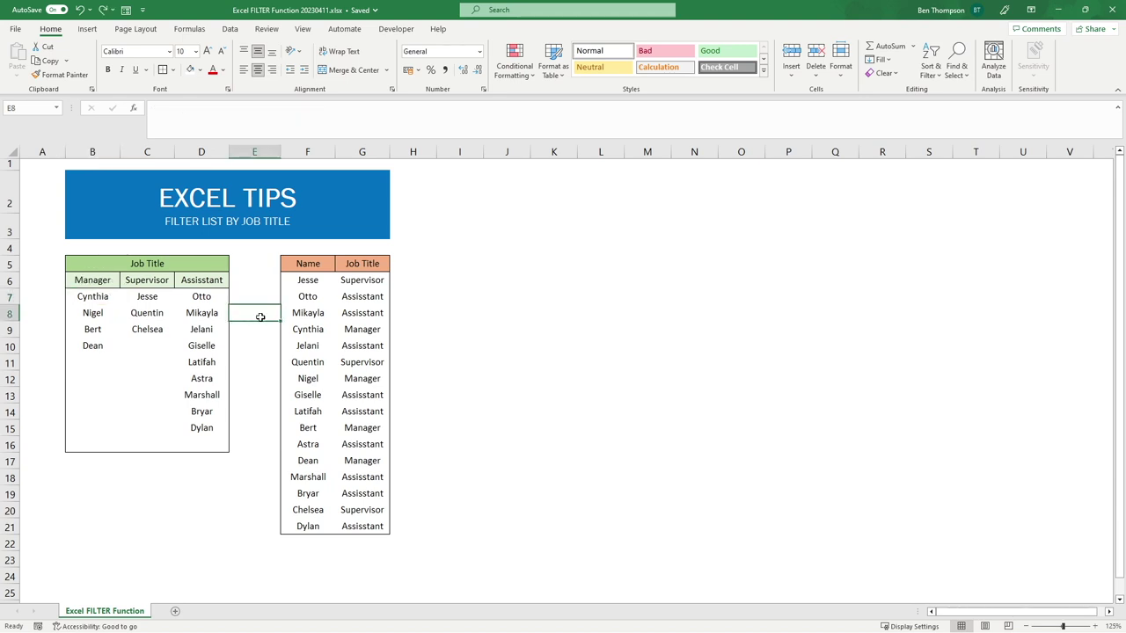